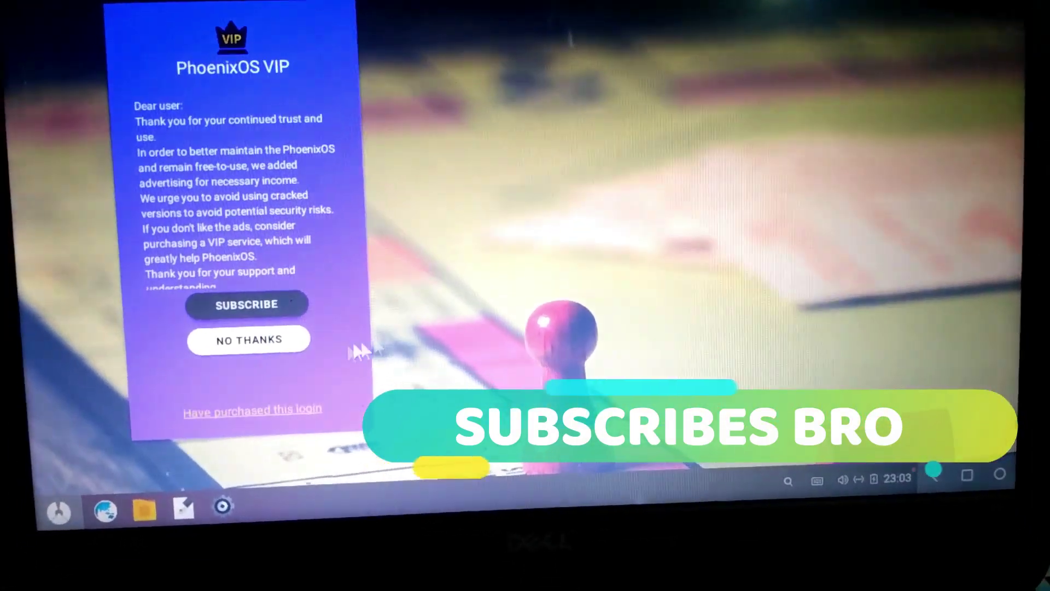
# Decline the PhoenixOS VIP subscription offer and close the LIKE Video advertisement.
pyautogui.click(248, 347)
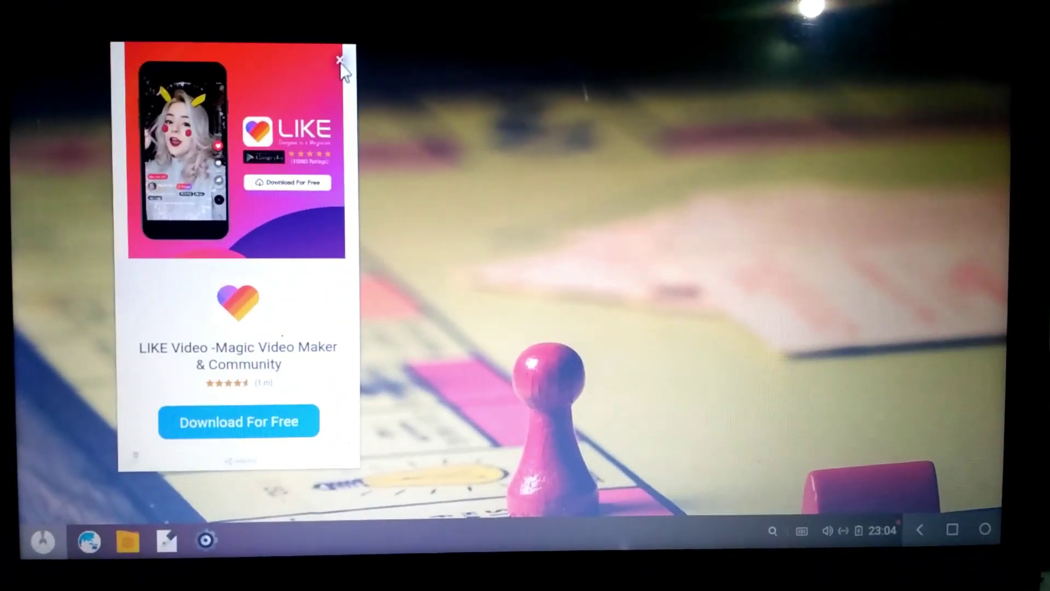
pyautogui.click(325, 57)
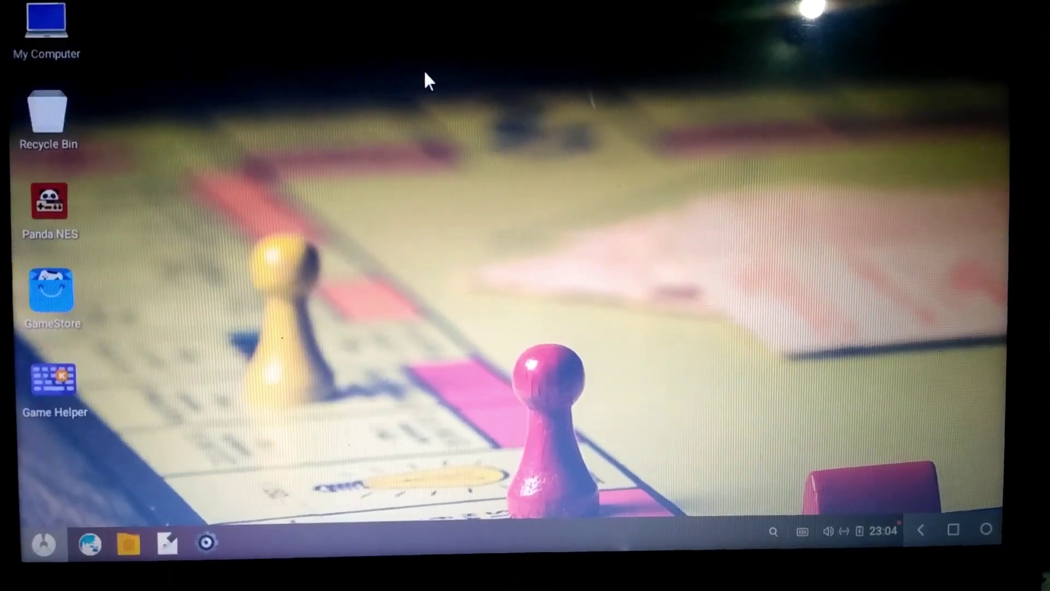
# Refresh the desktop, launch the Play Store from the app list, and start a search.
pyautogui.rightClick(425, 72)
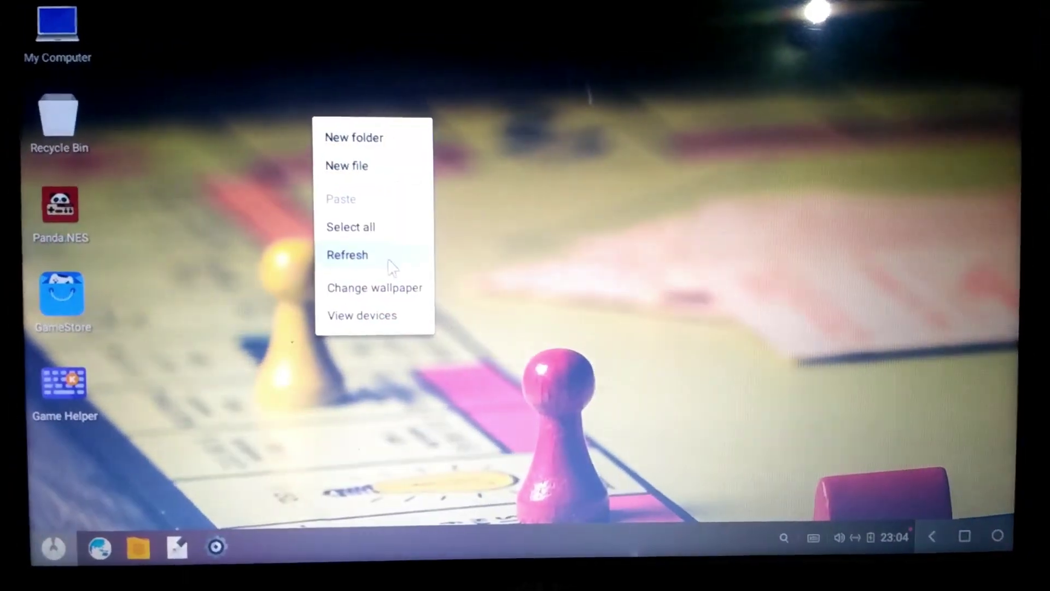
pyautogui.click(348, 254)
pyautogui.click(37, 550)
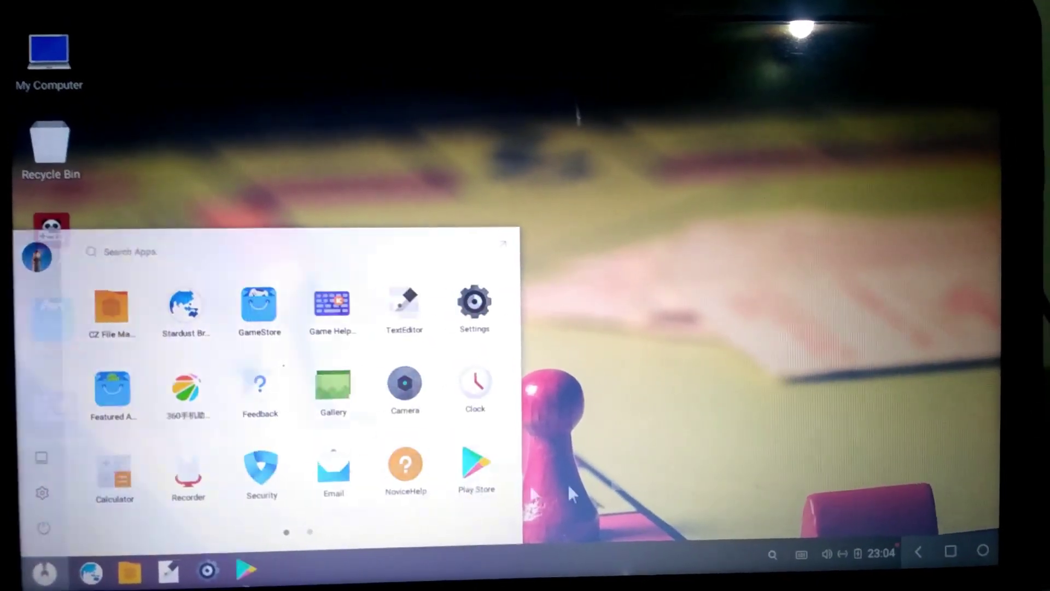
pyautogui.click(568, 483)
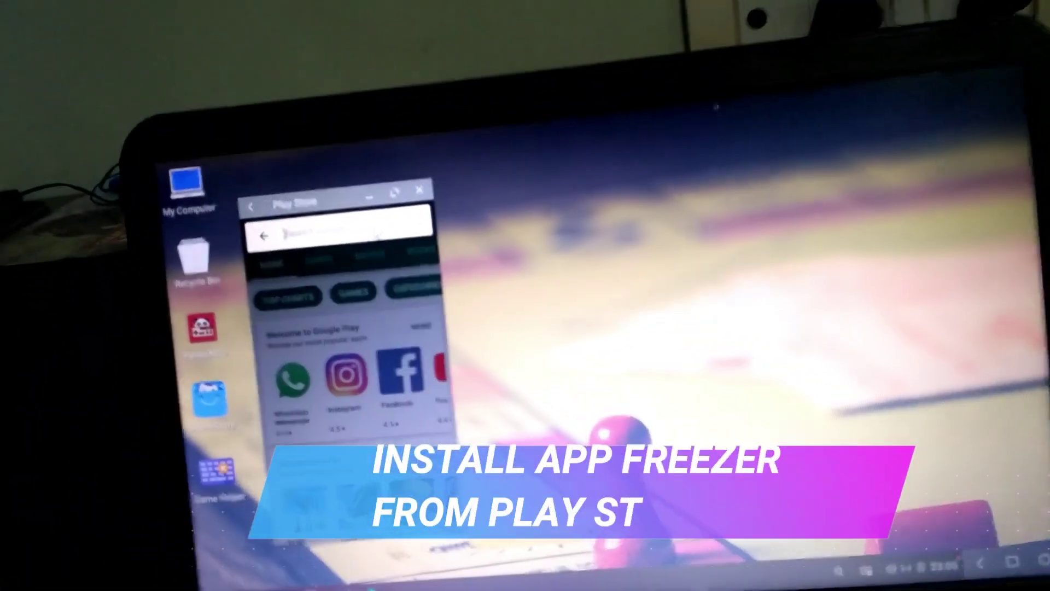
pyautogui.click(337, 233)
pyautogui.write('app')
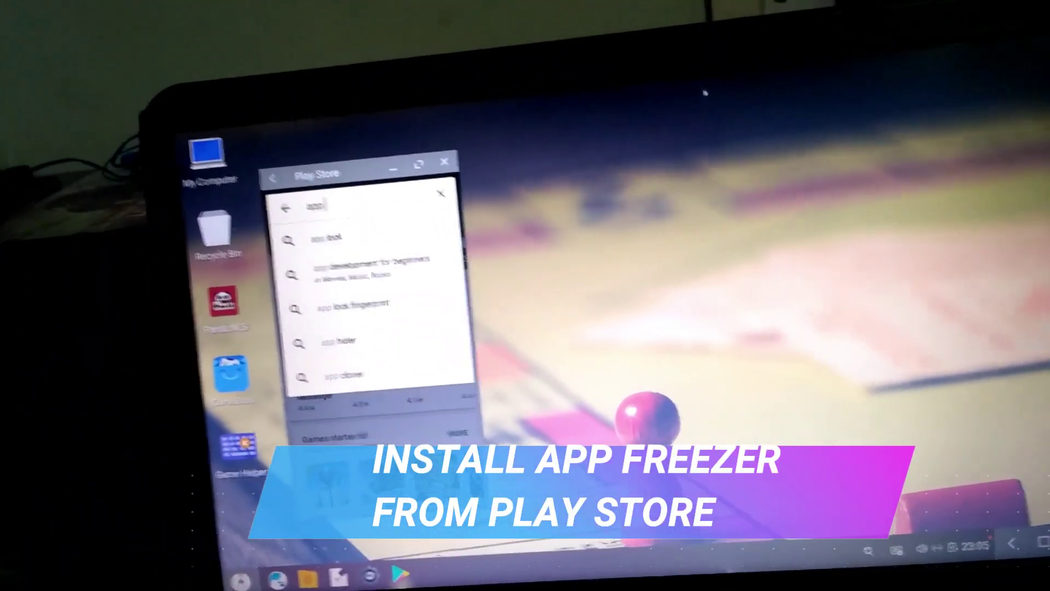
pyautogui.write(' fr')
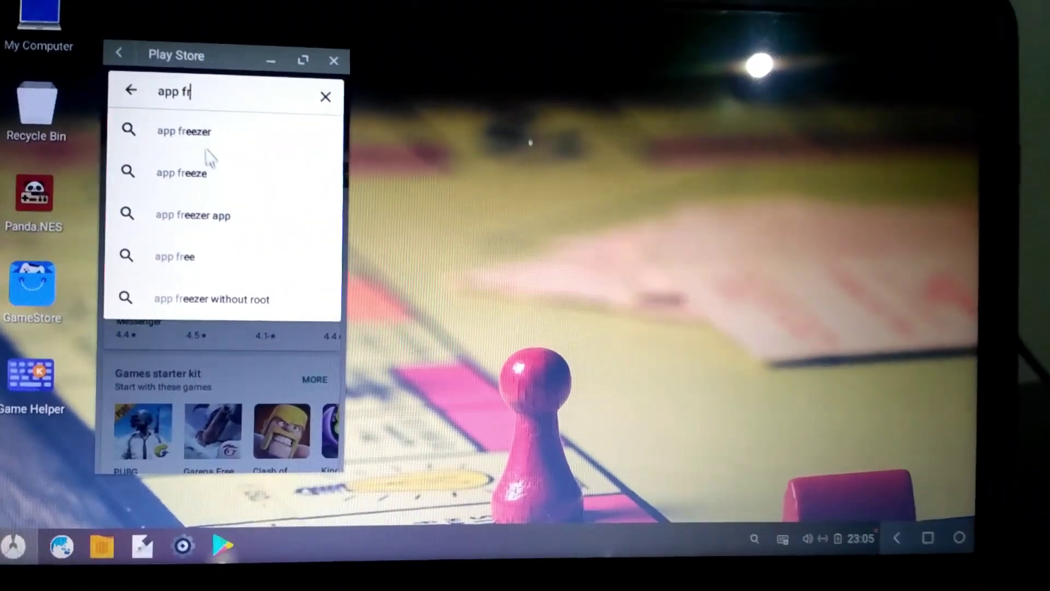
# Search the store for 'app freezer' and install App Freezer by MobizSystems.
pyautogui.click(184, 131)
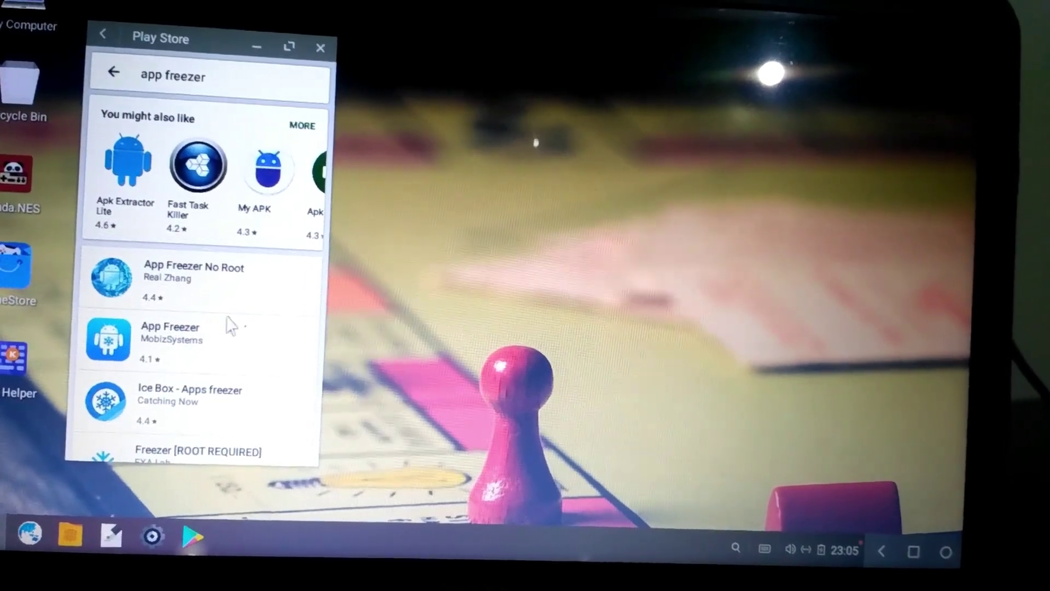
pyautogui.click(203, 288)
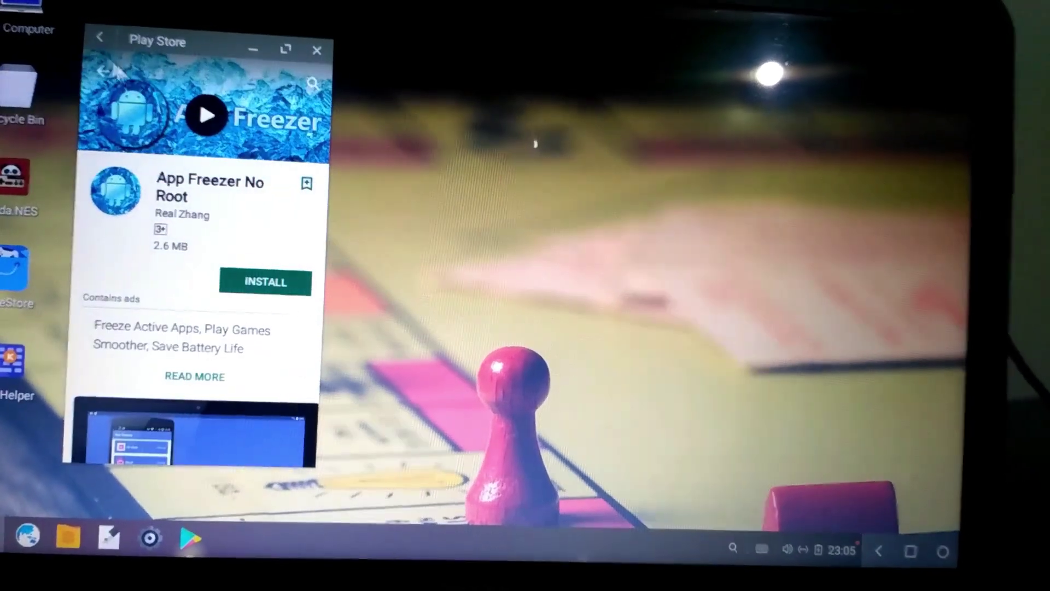
pyautogui.click(100, 37)
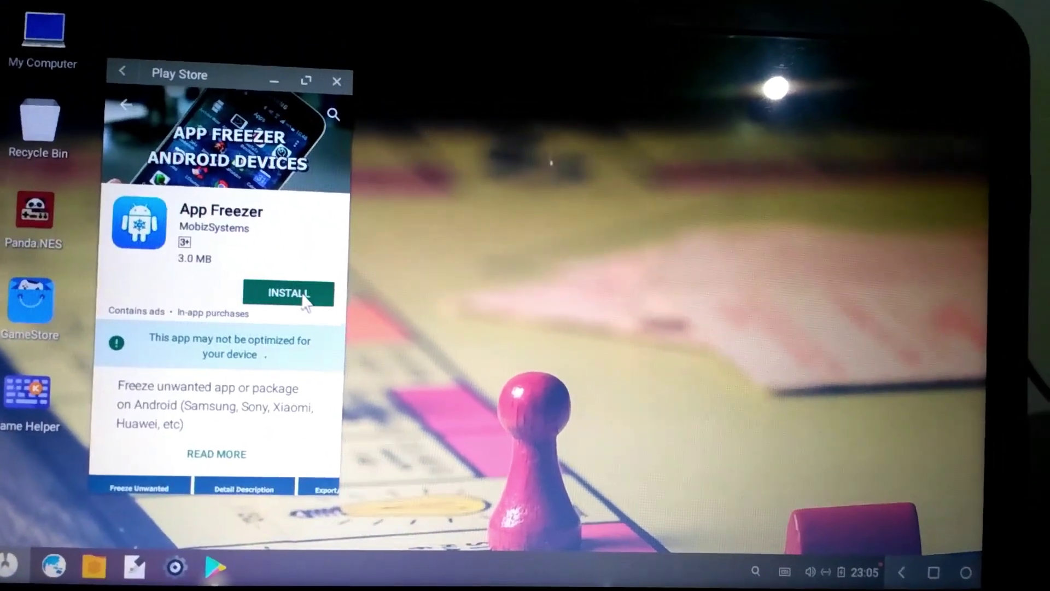
pyautogui.click(303, 296)
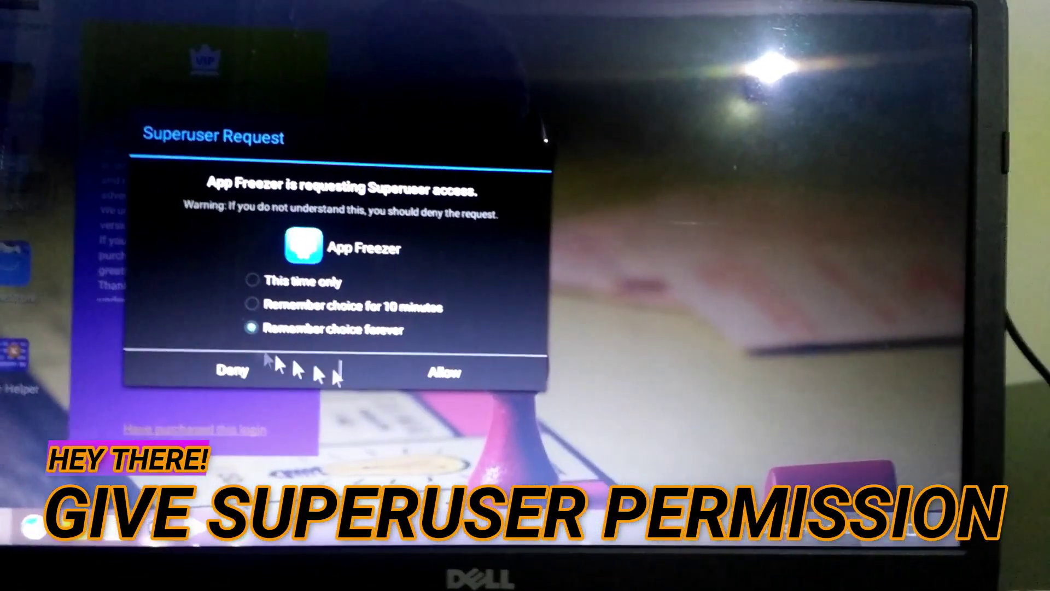
# Allow App Freezer superuser access, then dismiss its About dialog, the Files by Google ad, and How to use.
pyautogui.click(444, 377)
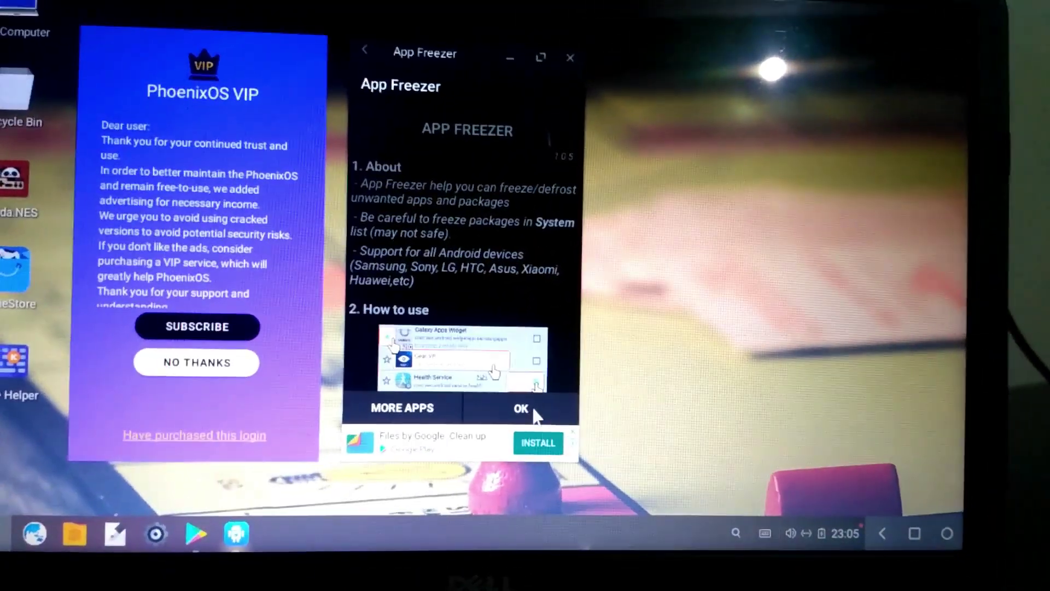
pyautogui.click(522, 408)
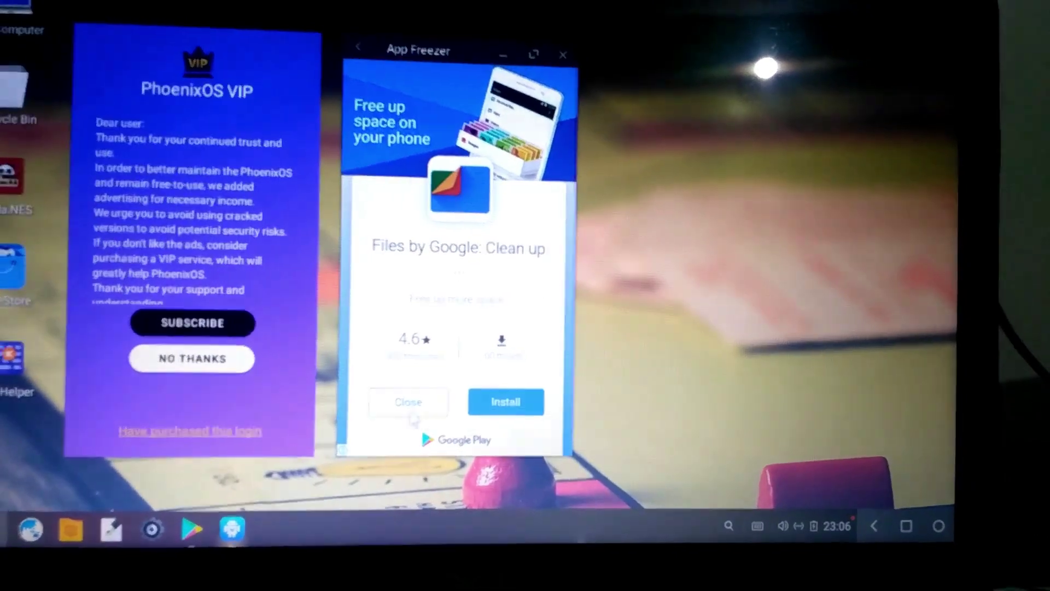
pyautogui.click(410, 404)
pyautogui.click(530, 339)
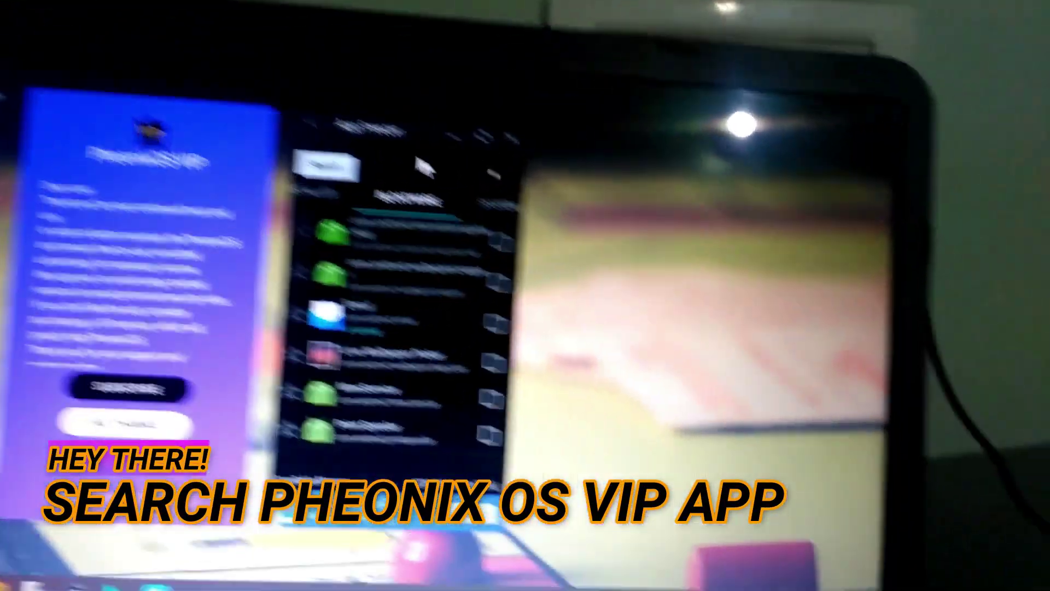
pyautogui.write('phoenix')
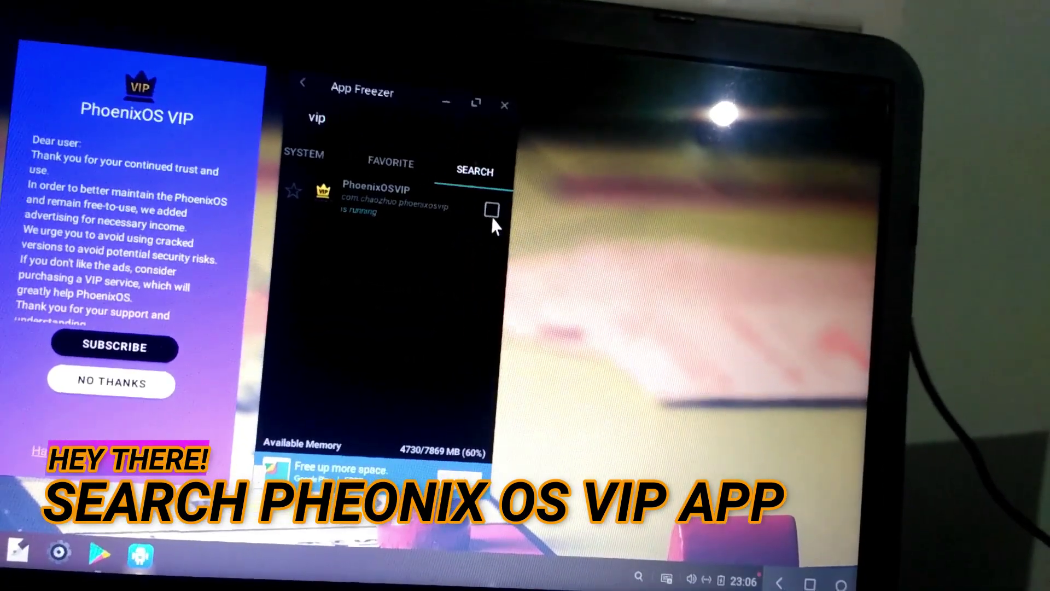
# Tick PhoenixOSVIP to freeze it, close App Freezer, and refresh the desktop.
pyautogui.click(443, 194)
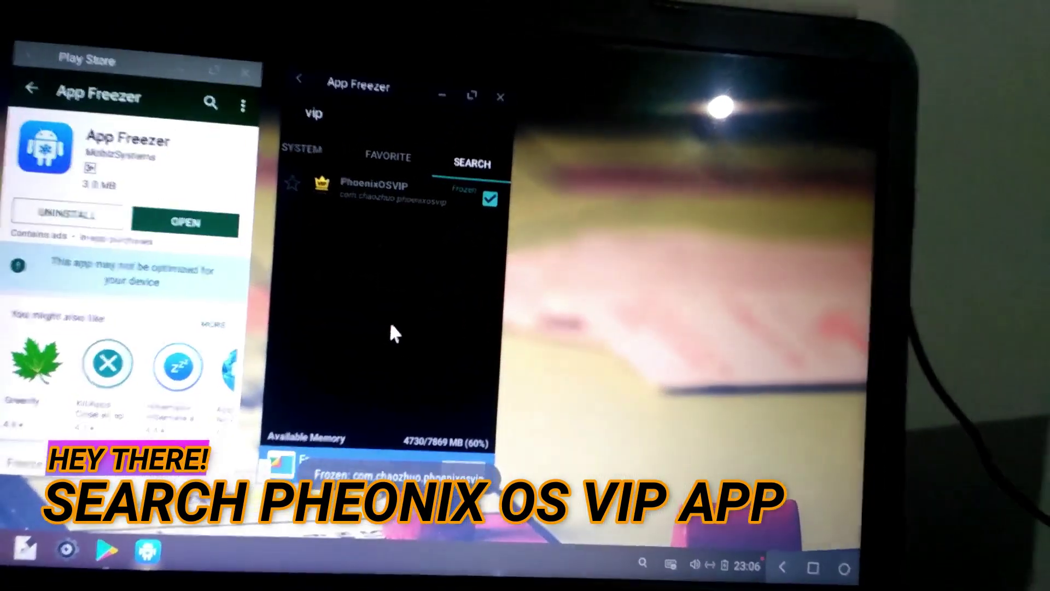
pyautogui.click(490, 107)
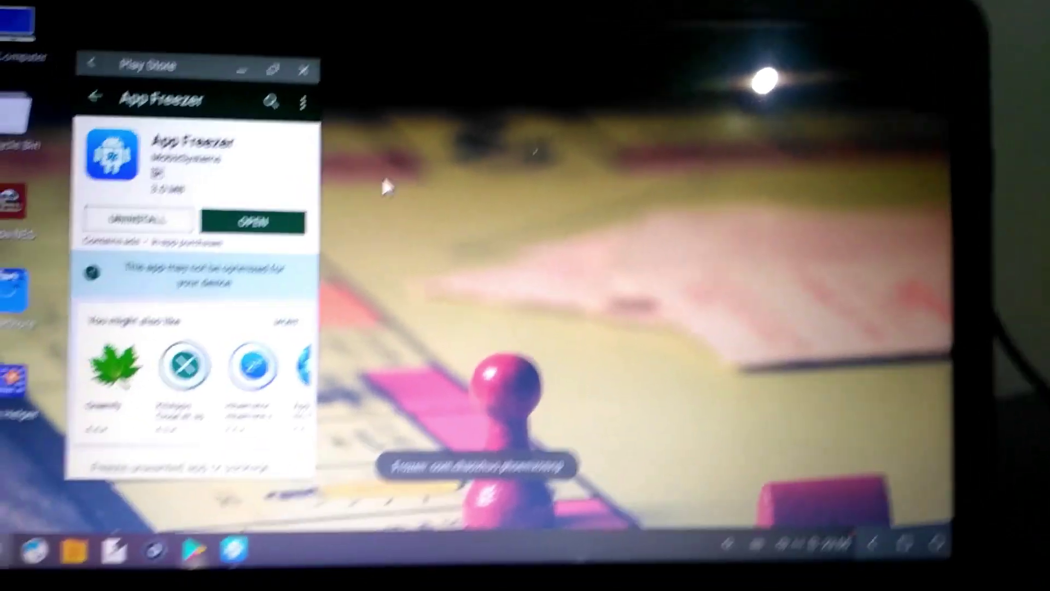
pyautogui.rightClick(396, 123)
pyautogui.click(422, 251)
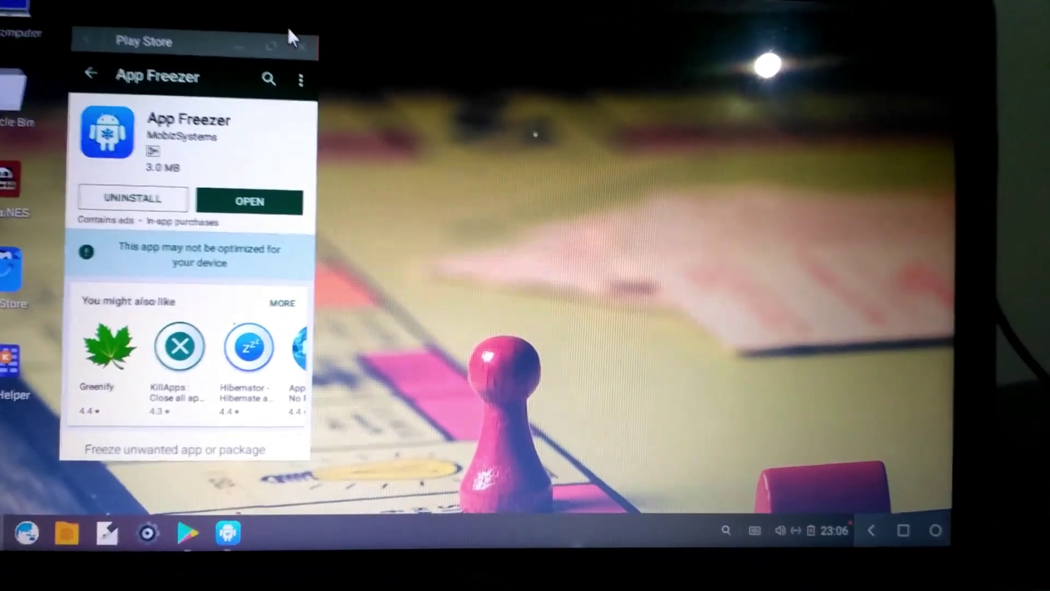
# Close the Play Store and relaunch it from the app list.
pyautogui.click(300, 45)
pyautogui.click(26, 532)
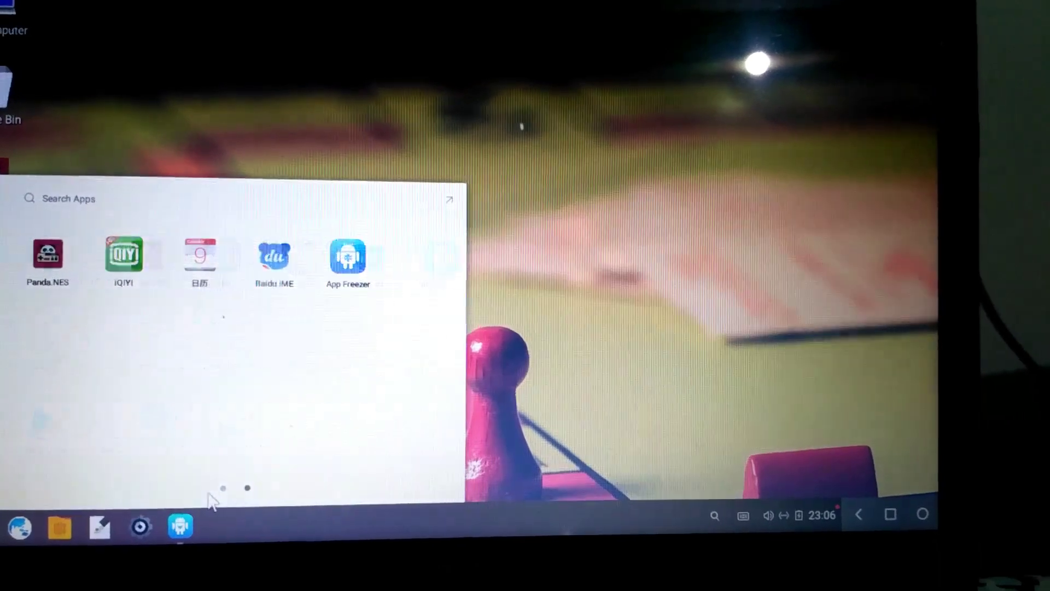
pyautogui.click(420, 425)
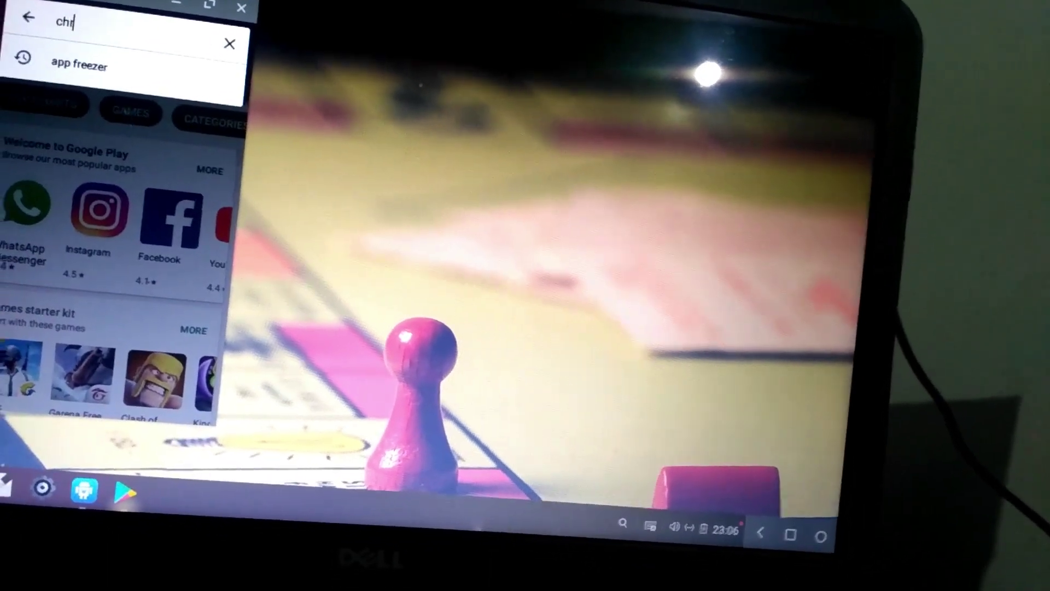
pyautogui.write('ome')
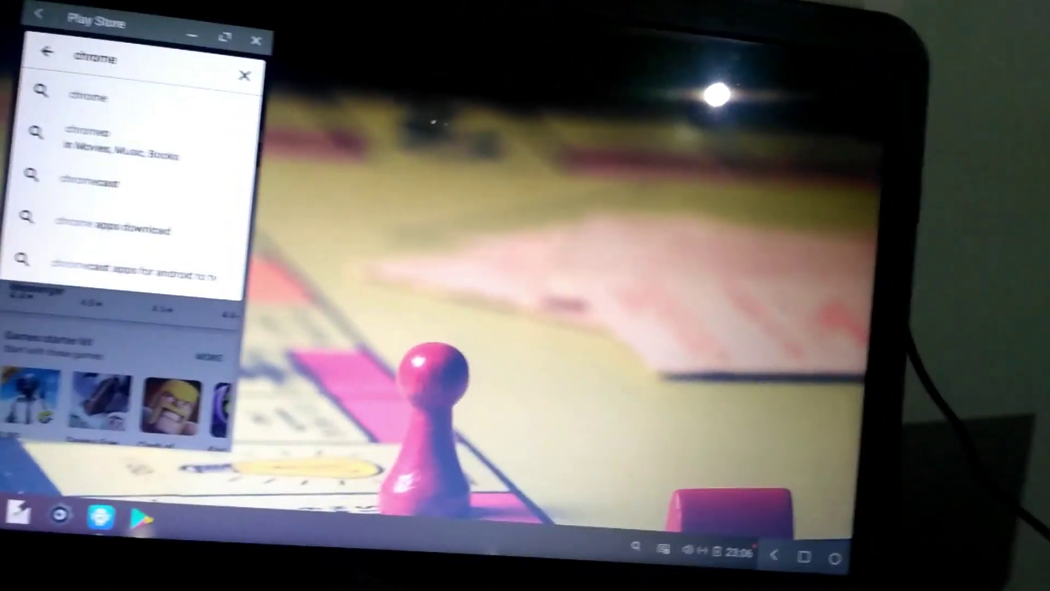
# Search the Play Store for 'chrome' and install Google Chrome.
pyautogui.press('Return')
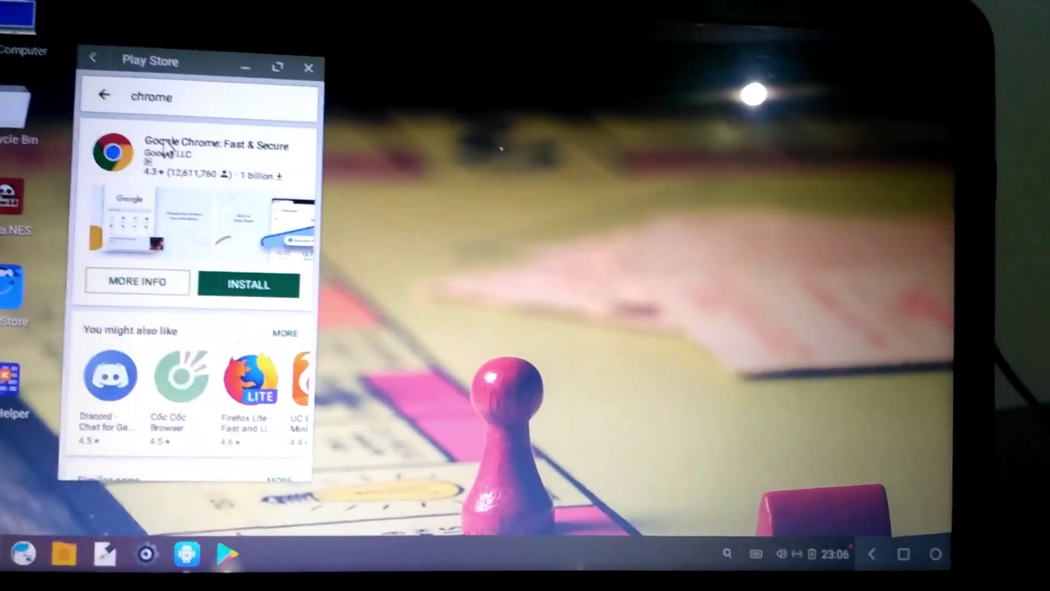
pyautogui.click(245, 269)
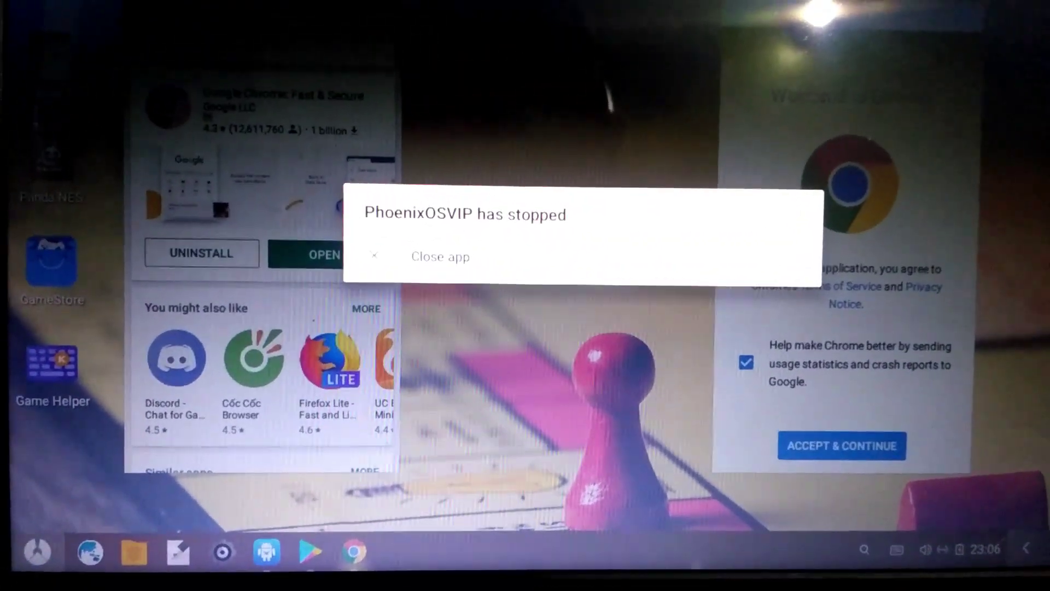
# Dismiss the PhoenixOSVIP stopped notices, skip Chrome sign-in, and close Chrome and the Play Store.
pyautogui.click(440, 256)
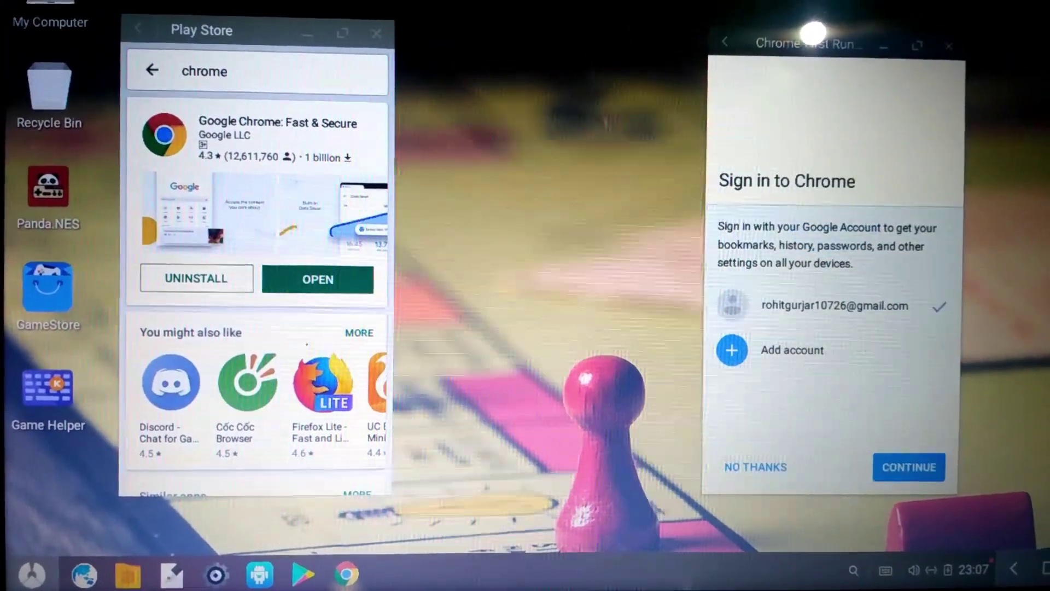
pyautogui.click(758, 465)
pyautogui.click(430, 279)
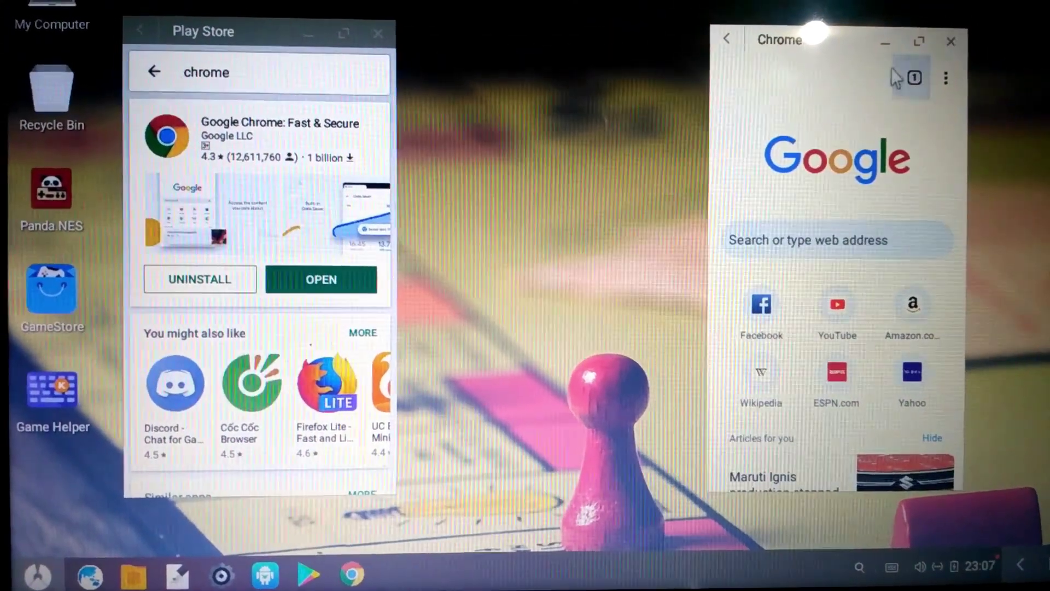
pyautogui.click(950, 45)
pyautogui.click(379, 36)
# Refresh the desktop, cancel Chrome's reading-language prompt, and close Chrome.
pyautogui.rightClick(470, 173)
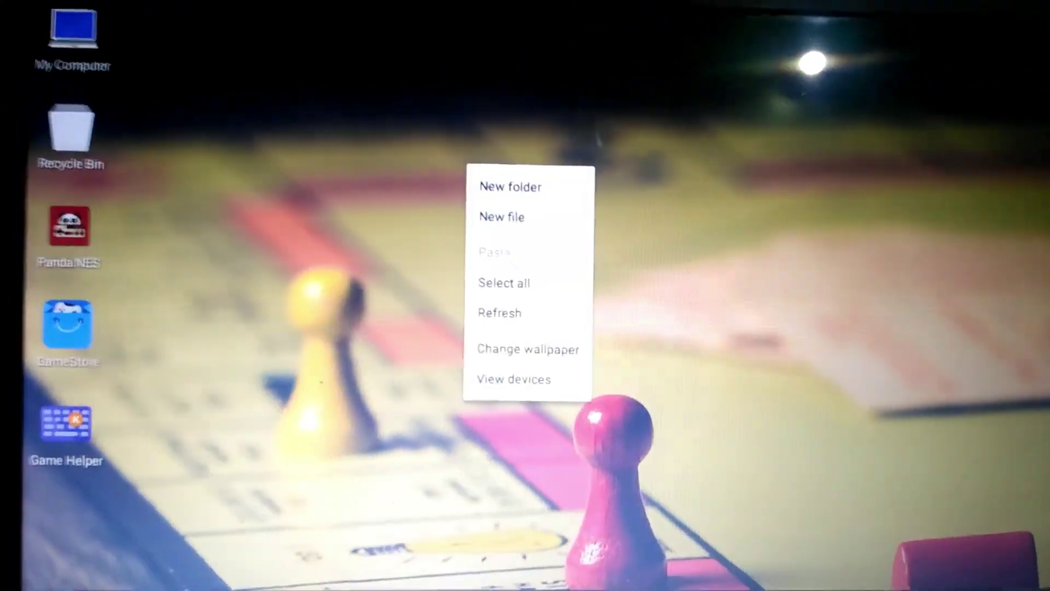
pyautogui.click(519, 312)
pyautogui.press('super')
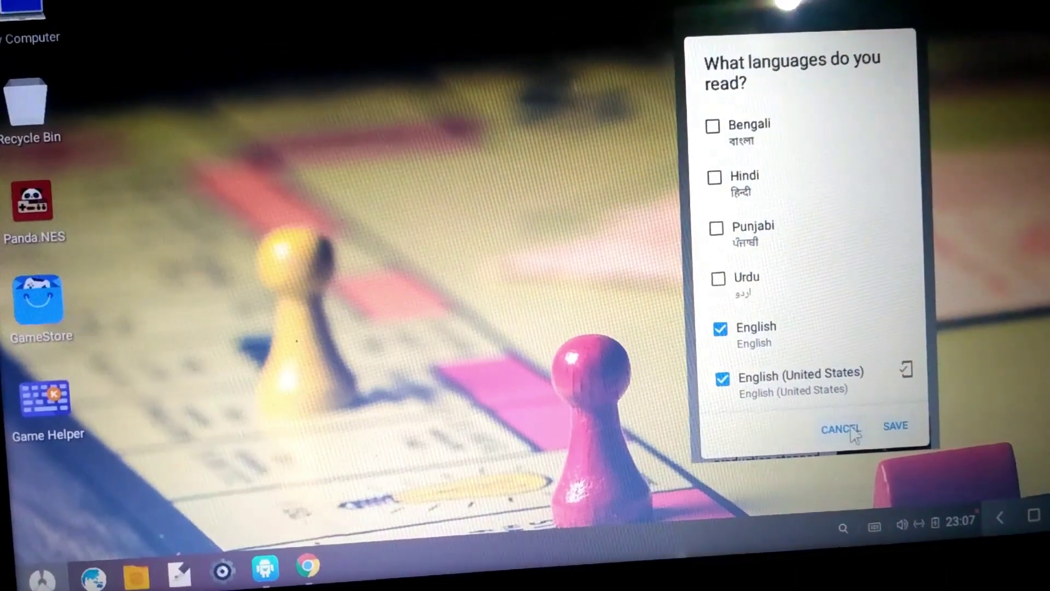
pyautogui.click(841, 429)
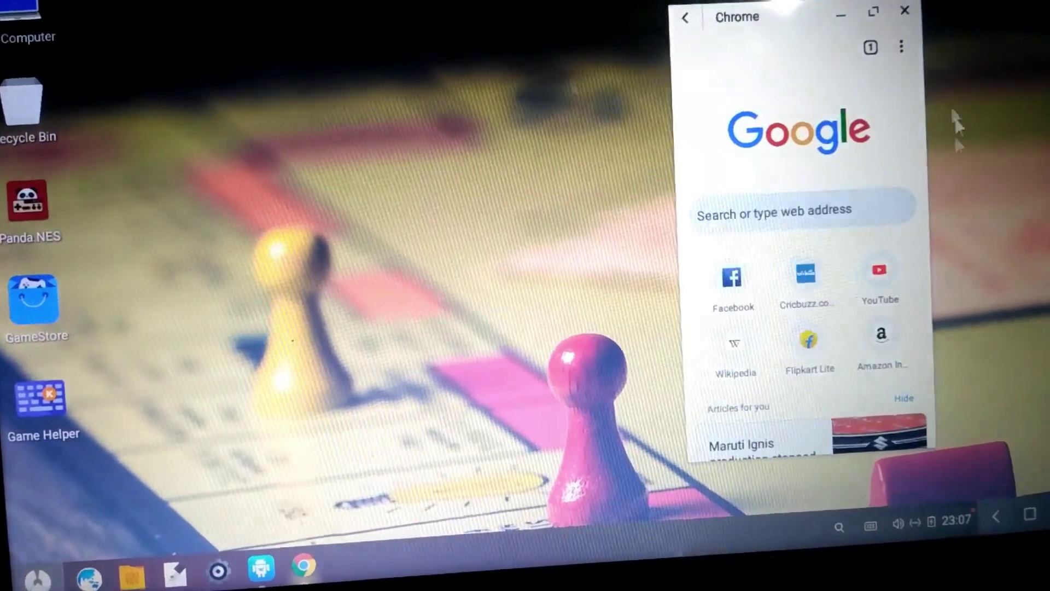
pyautogui.scroll(5, 823, 319)
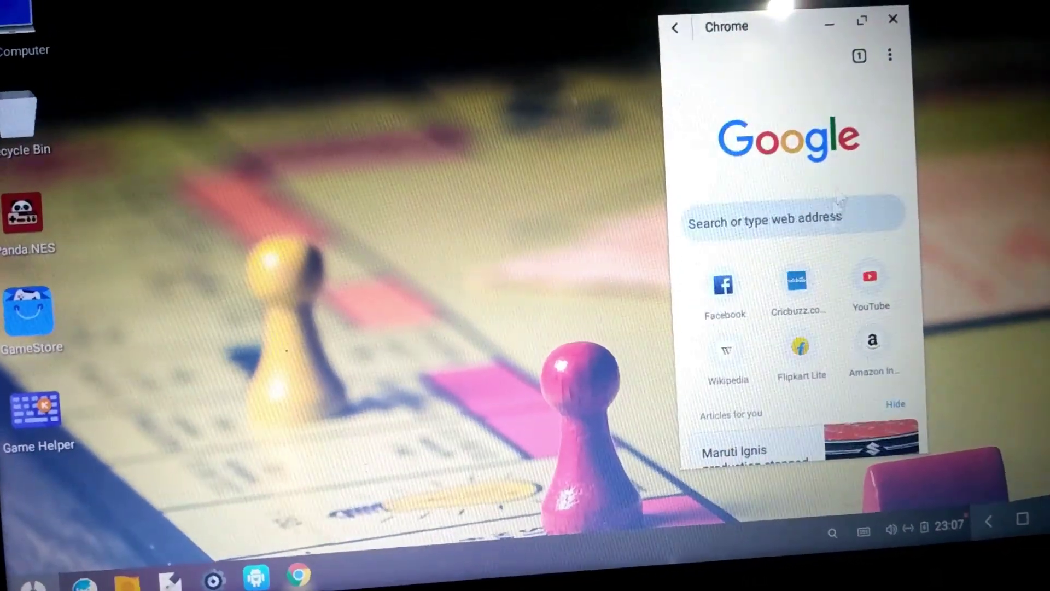
pyautogui.click(898, 8)
pyautogui.rightClick(216, 195)
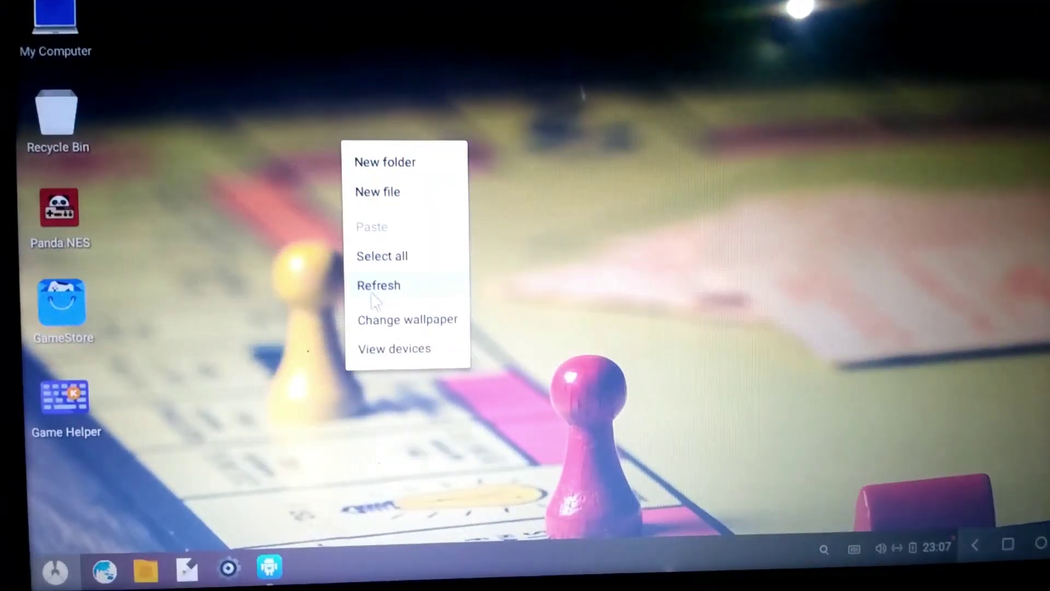
pyautogui.click(374, 297)
pyautogui.rightClick(373, 284)
pyautogui.click(408, 427)
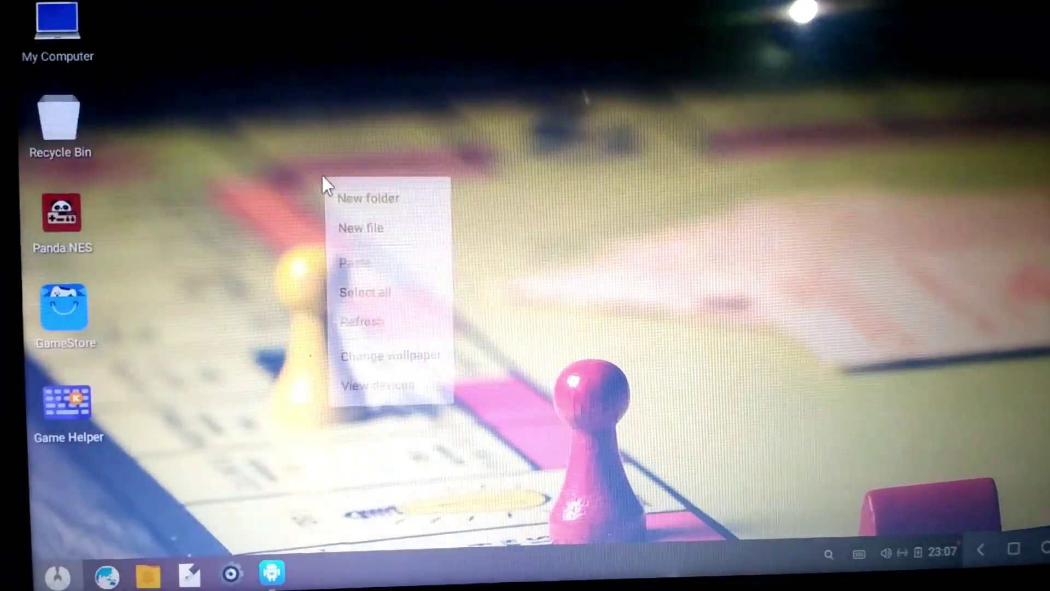
pyautogui.click(359, 321)
pyautogui.rightClick(320, 172)
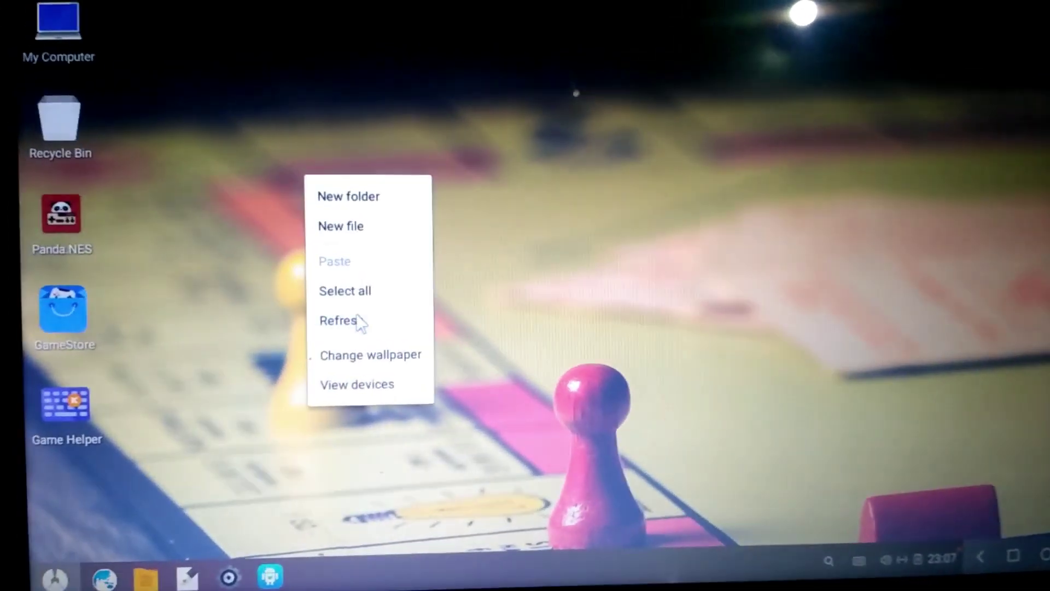
pyautogui.click(361, 316)
pyautogui.click(10, 582)
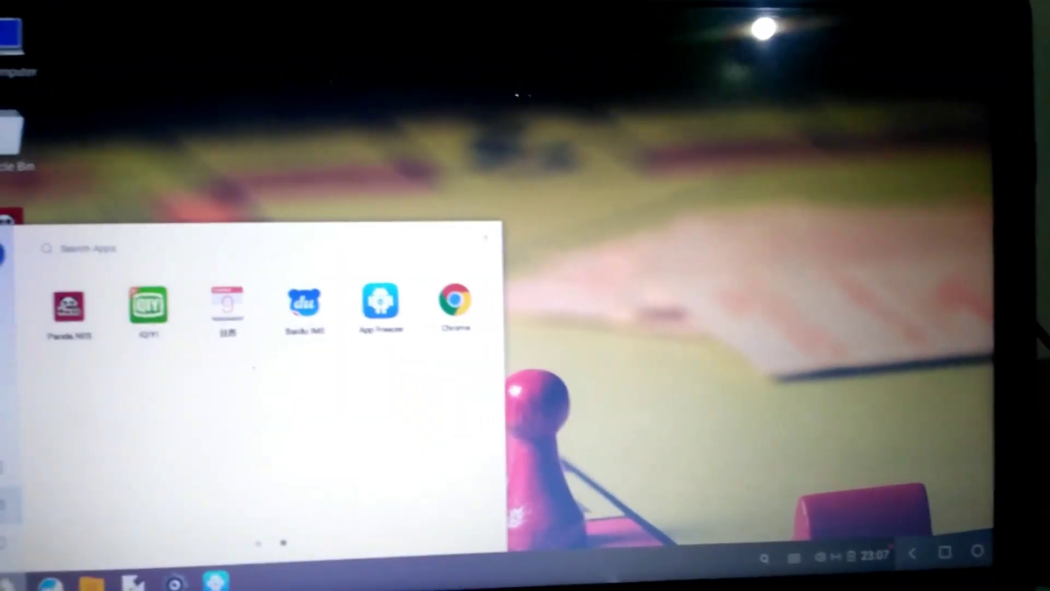
pyautogui.click(10, 582)
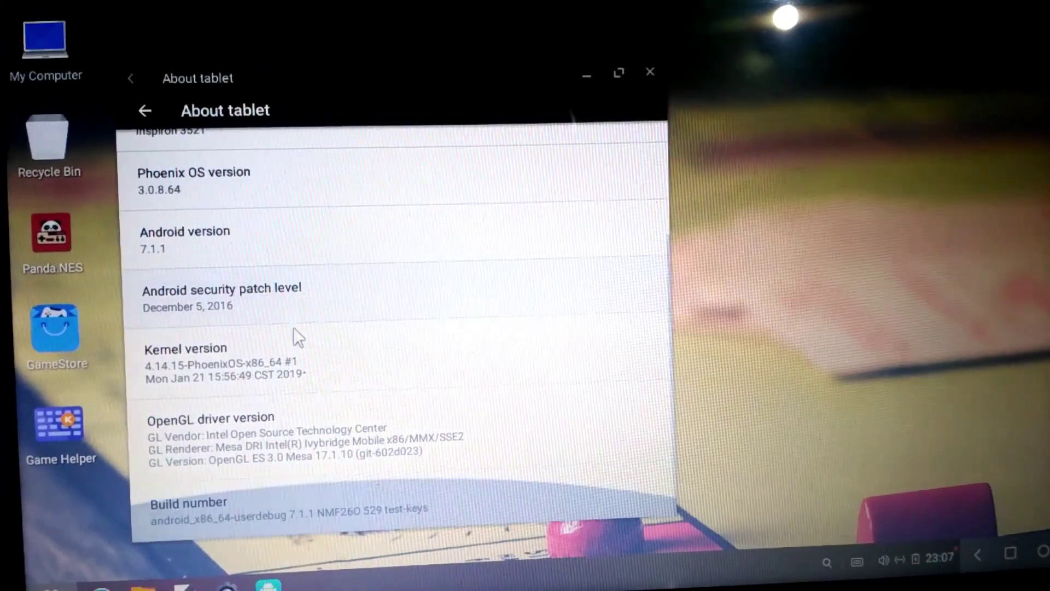
pyautogui.scroll(3, 297, 334)
pyautogui.click(655, 47)
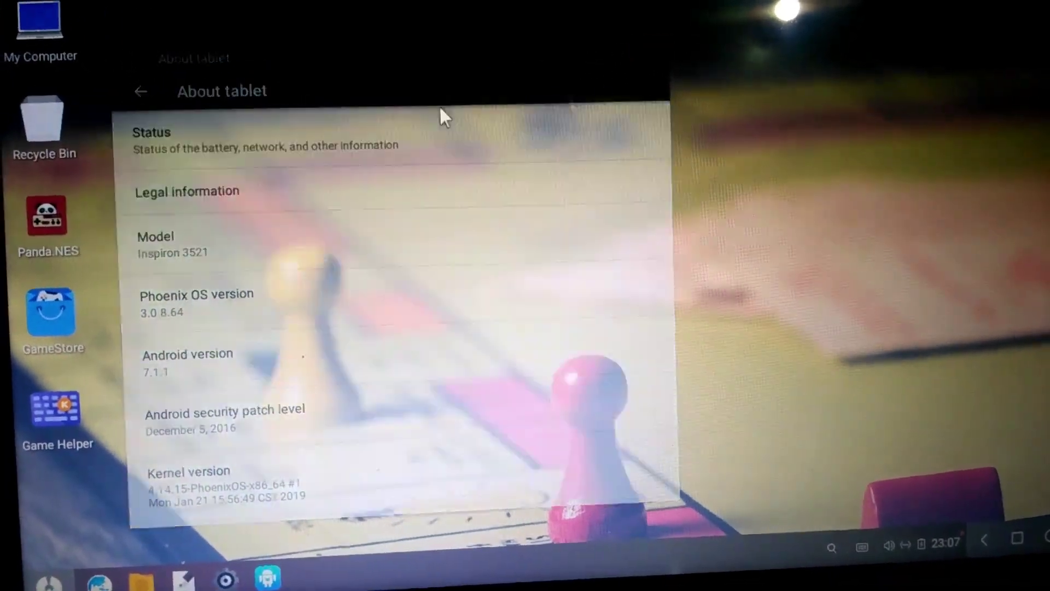
pyautogui.rightClick(491, 216)
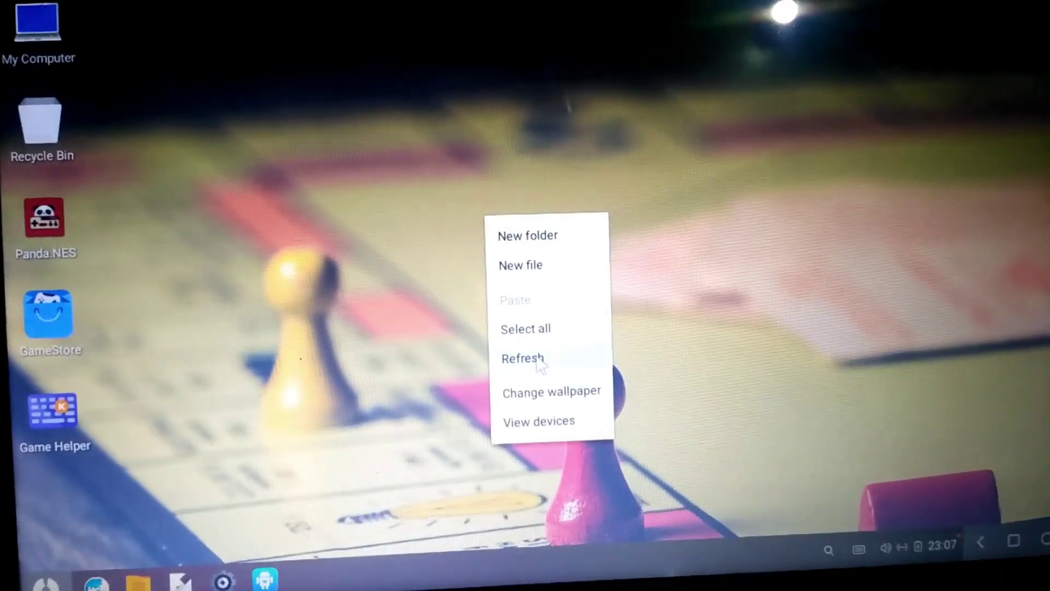
# Refresh the desktop and launch App Freezer from page two of the app launcher.
pyautogui.click(526, 360)
pyautogui.press('super')
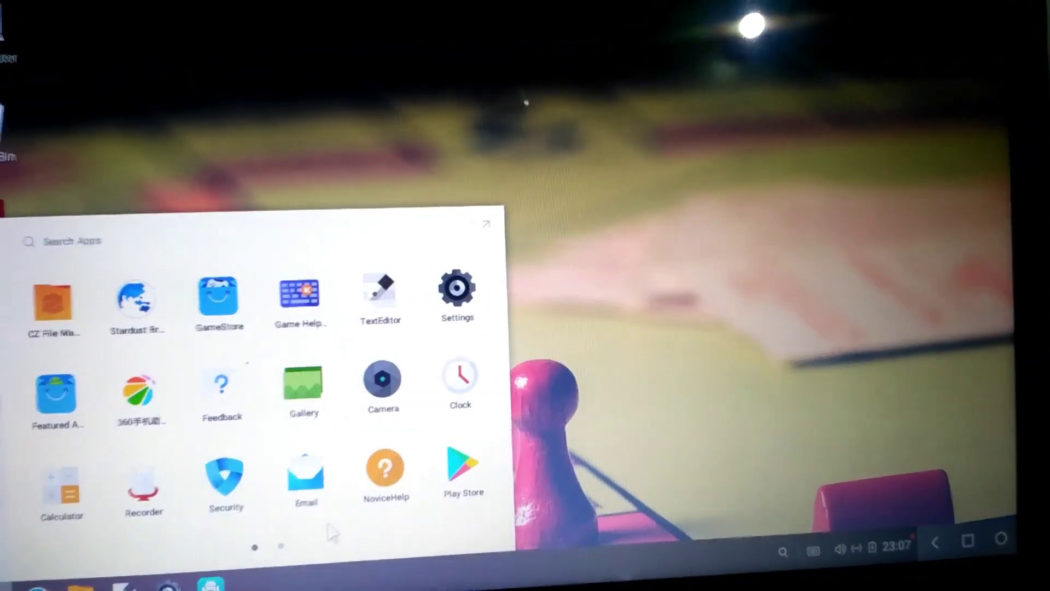
pyautogui.click(283, 548)
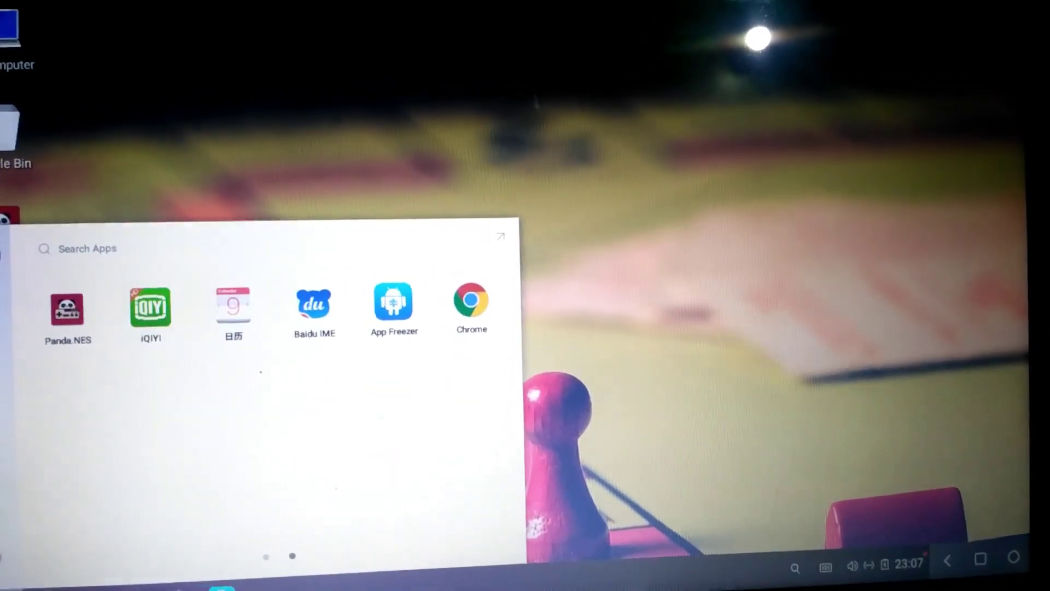
pyautogui.click(402, 332)
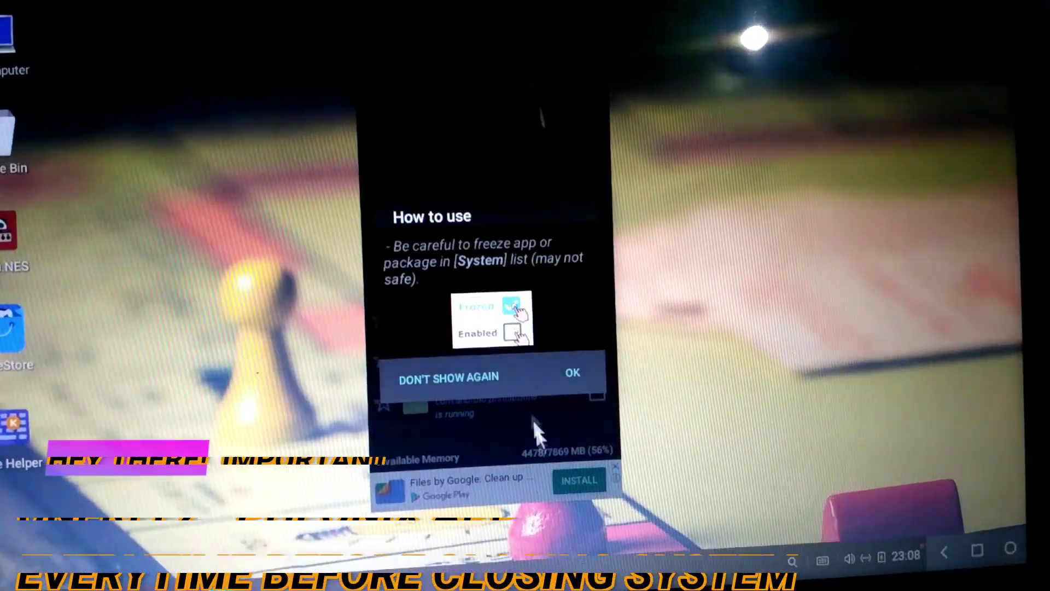
# Search App Freezer for 'vip' and unfreeze the PhoenixOSVIP app.
pyautogui.click(576, 378)
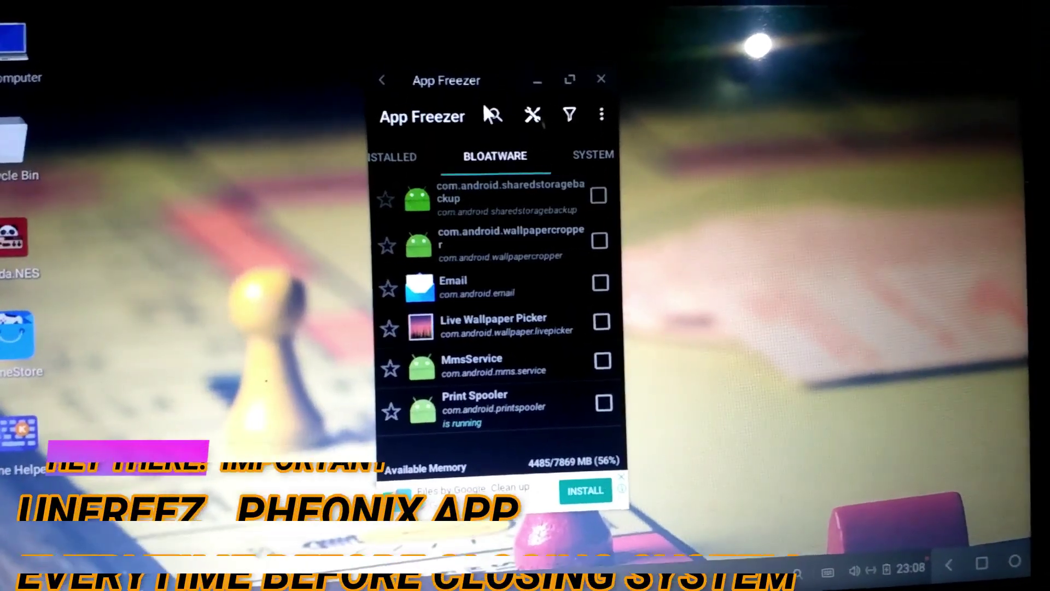
pyautogui.click(487, 111)
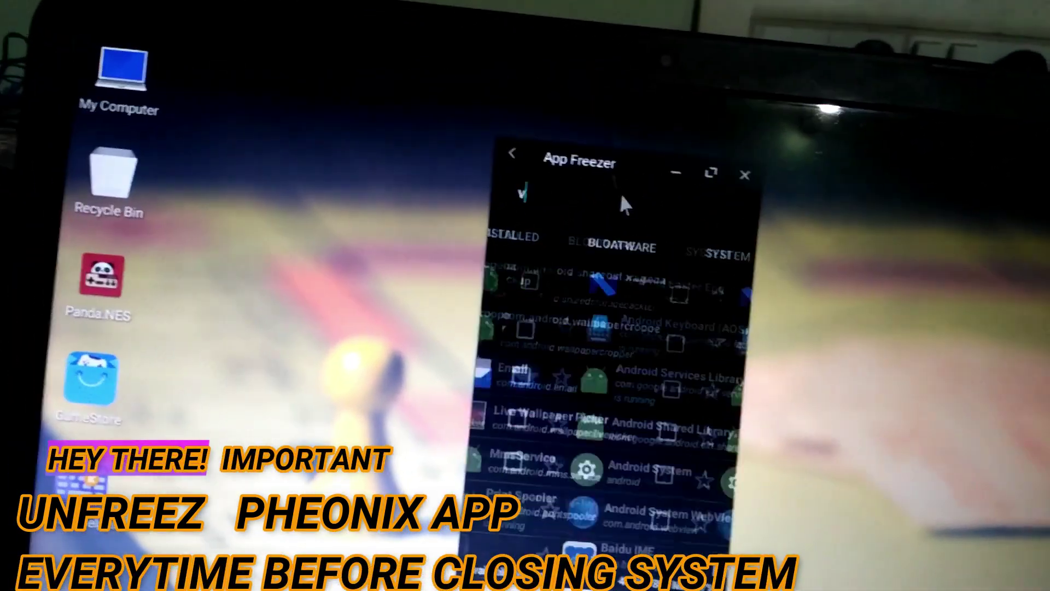
pyautogui.write('vip')
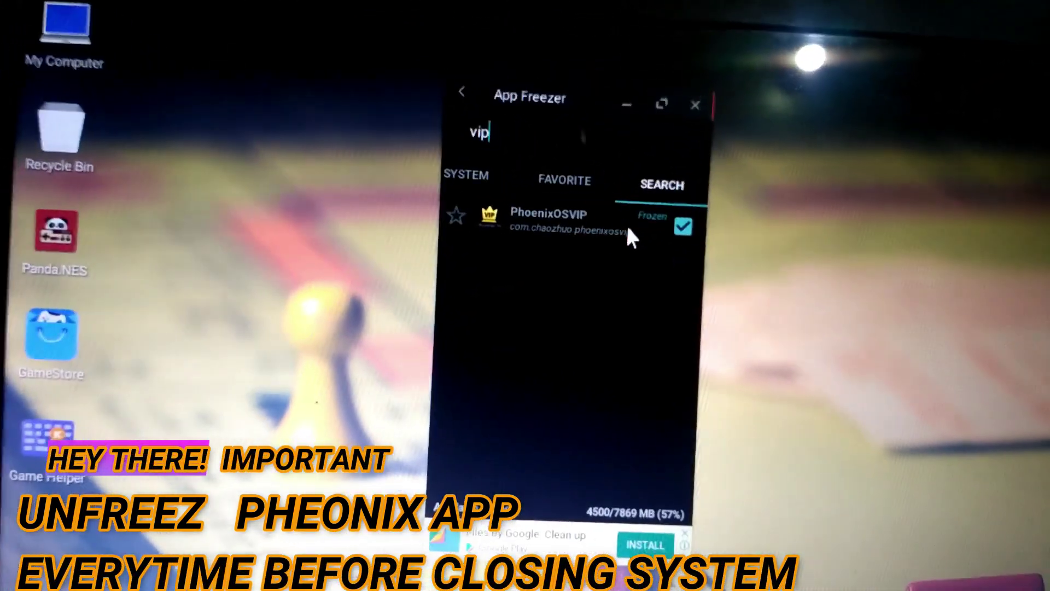
pyautogui.click(574, 221)
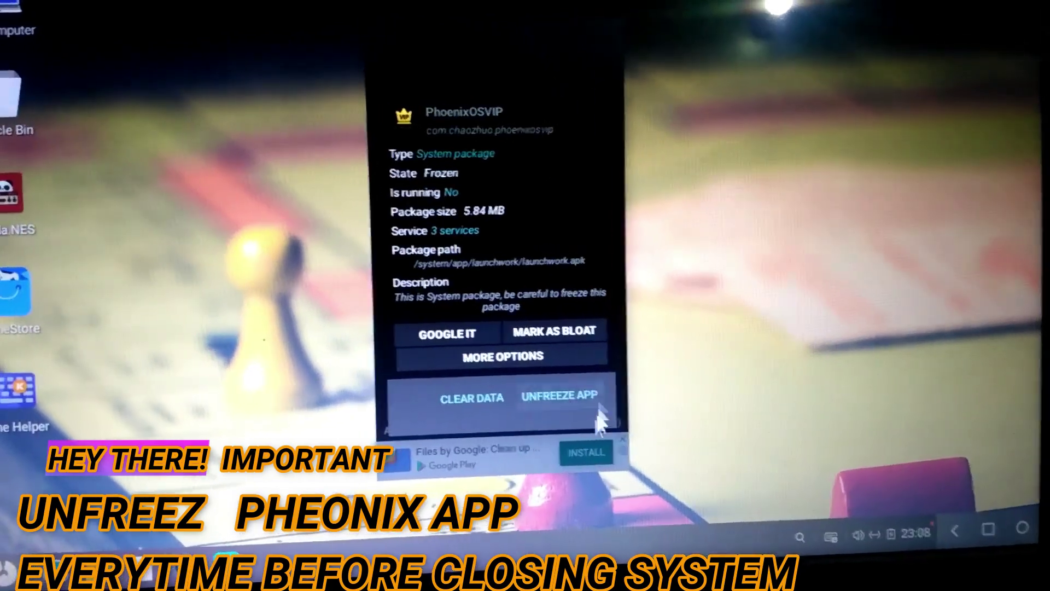
pyautogui.click(563, 392)
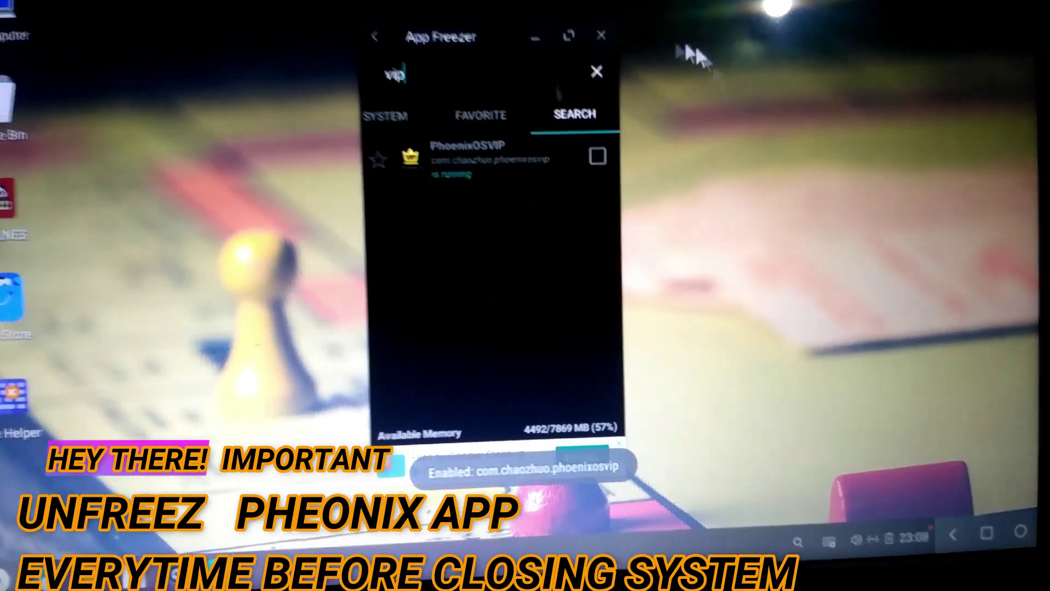
# Close App Freezer and refresh the desktop.
pyautogui.click(600, 27)
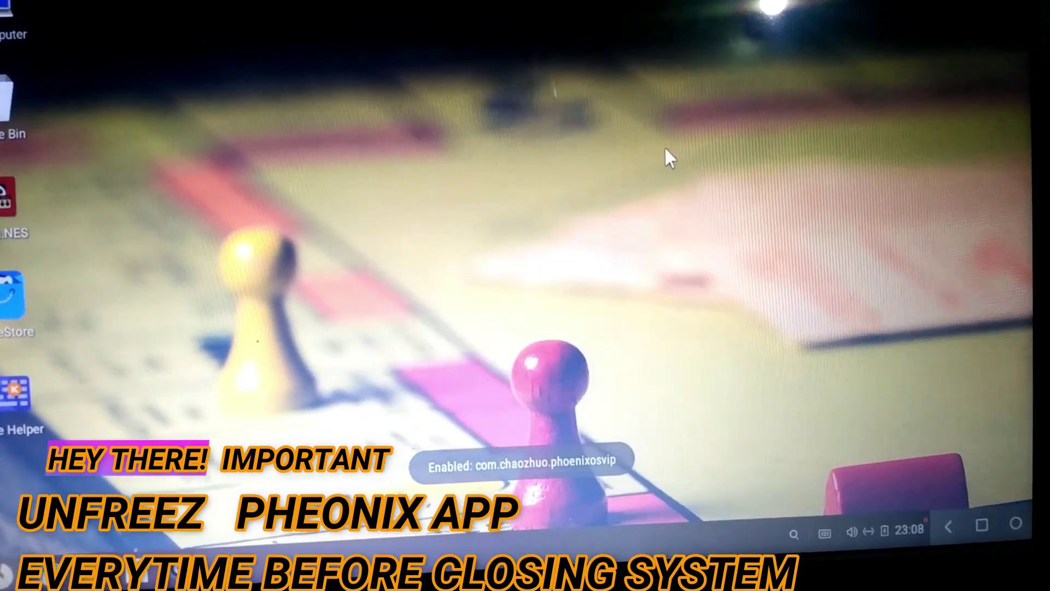
pyautogui.rightClick(669, 148)
pyautogui.click(453, 327)
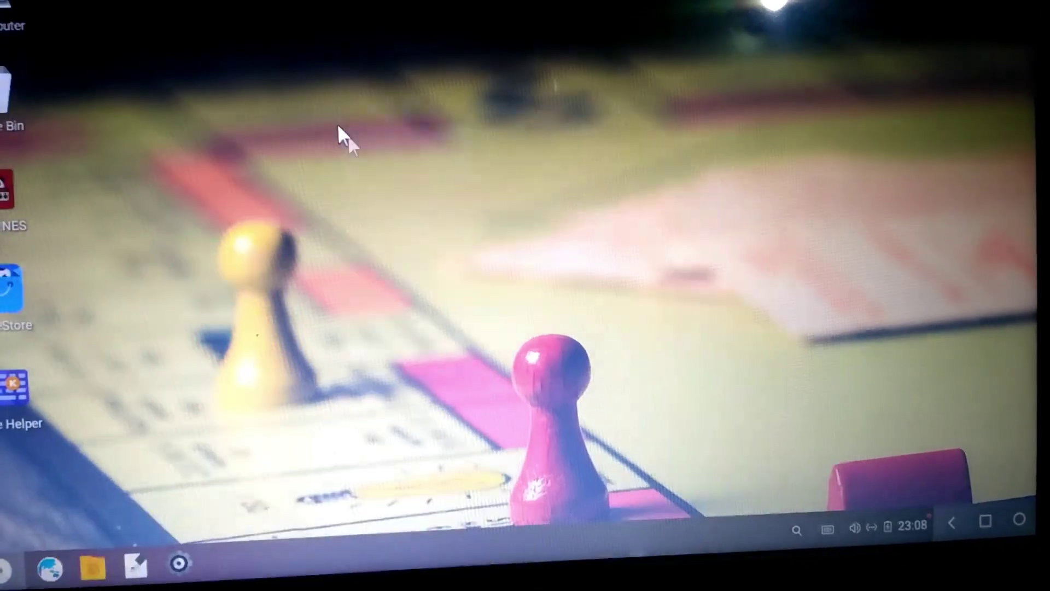